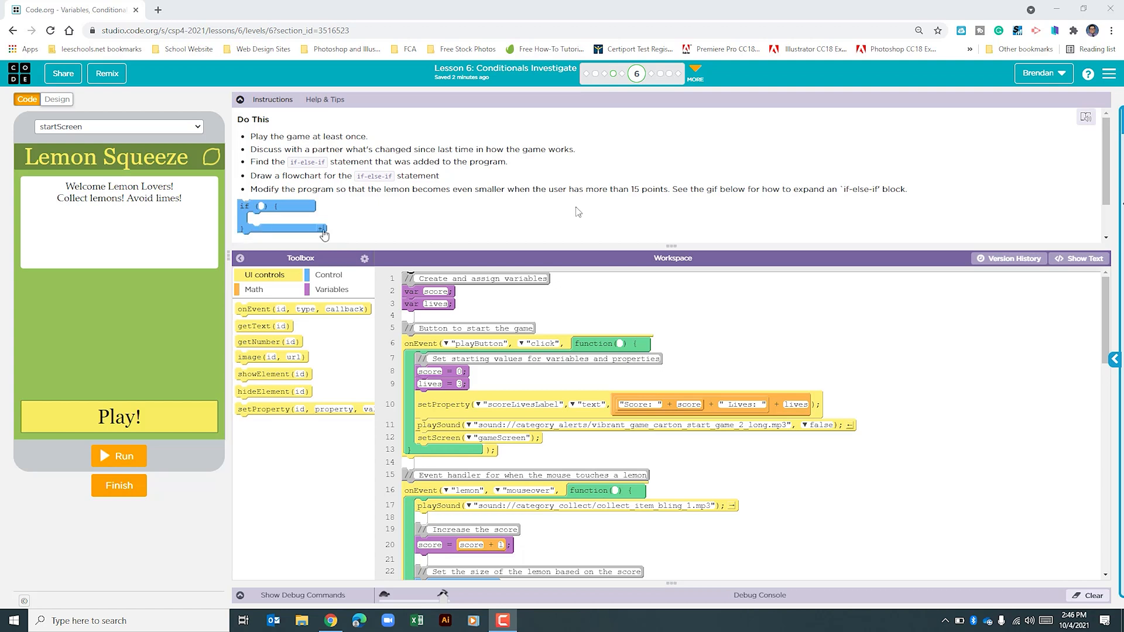
pyautogui.scroll(-1, 576, 211)
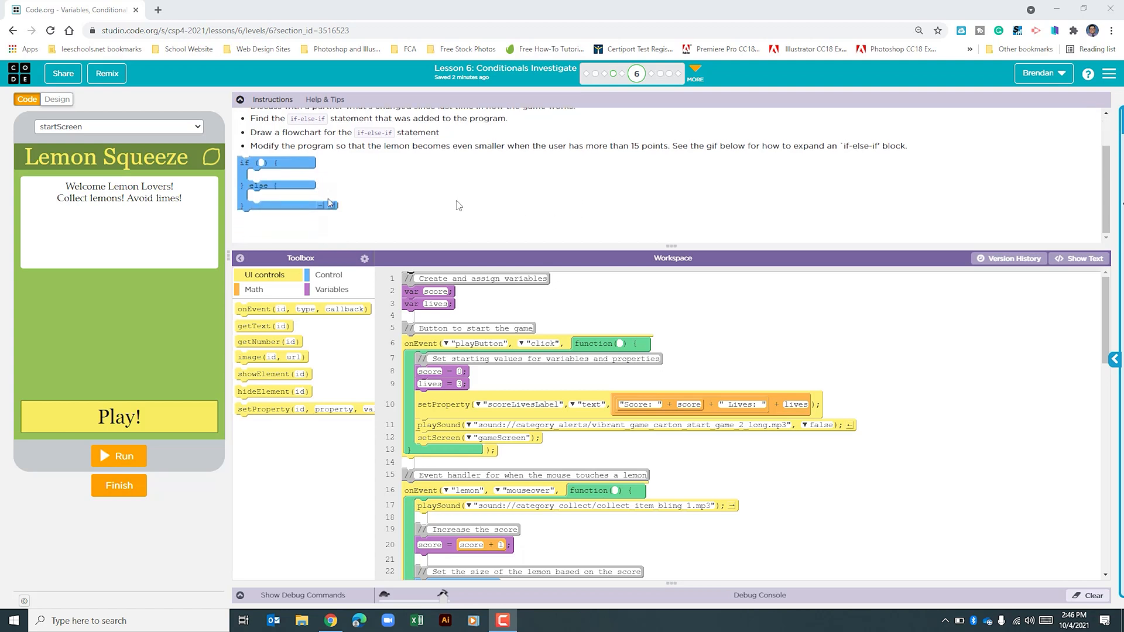
pyautogui.scroll(-4, 703, 305)
pyautogui.scroll(-4, 720, 317)
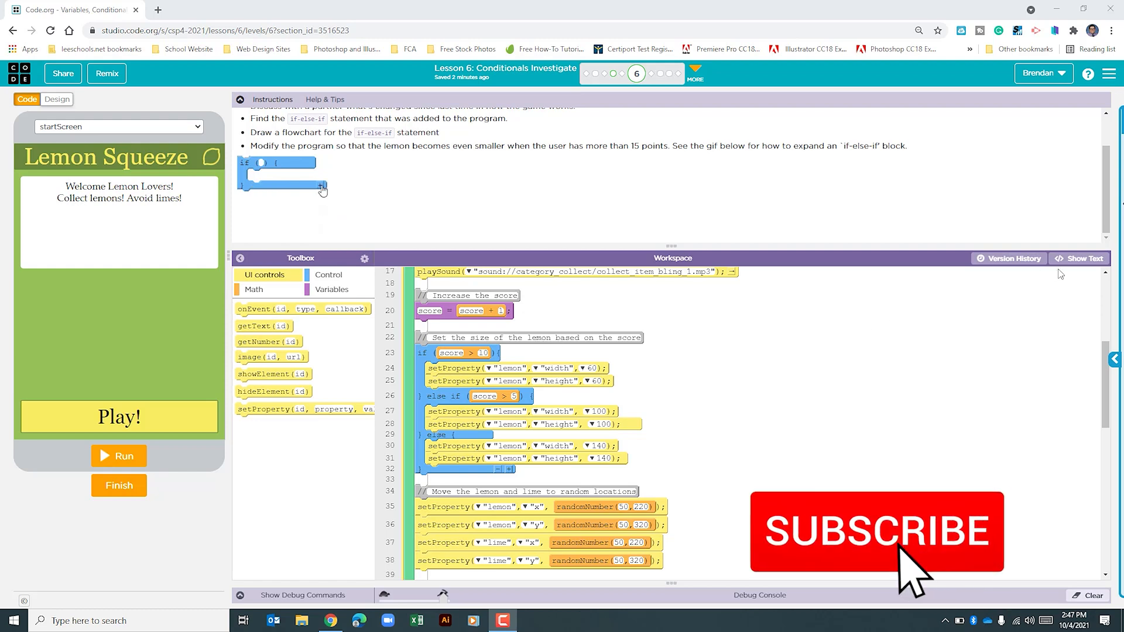
# Step: In text mode, insert an empty 'if (score > 15) {' branch above the existing score > 10 check
pyautogui.click(1079, 259)
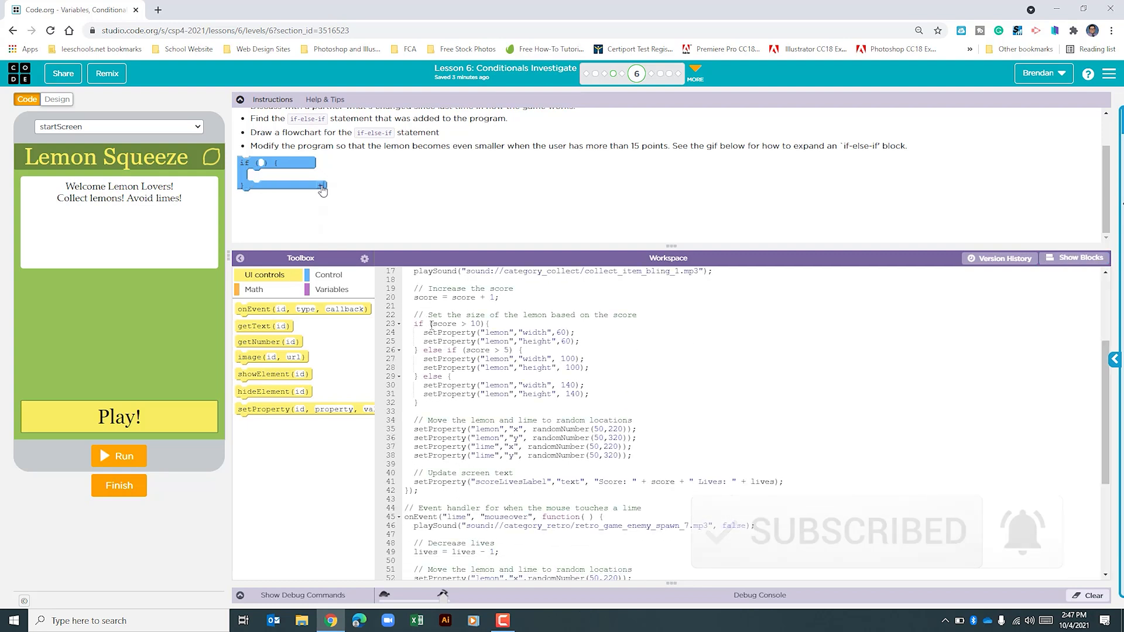
pyautogui.click(430, 324)
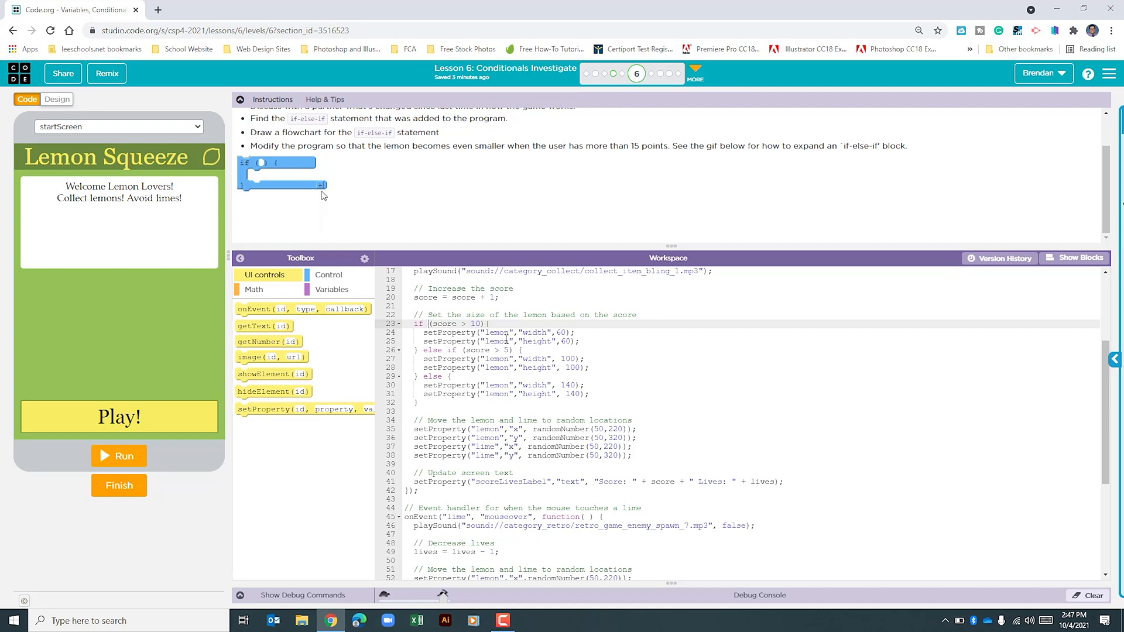
pyautogui.press('Return')
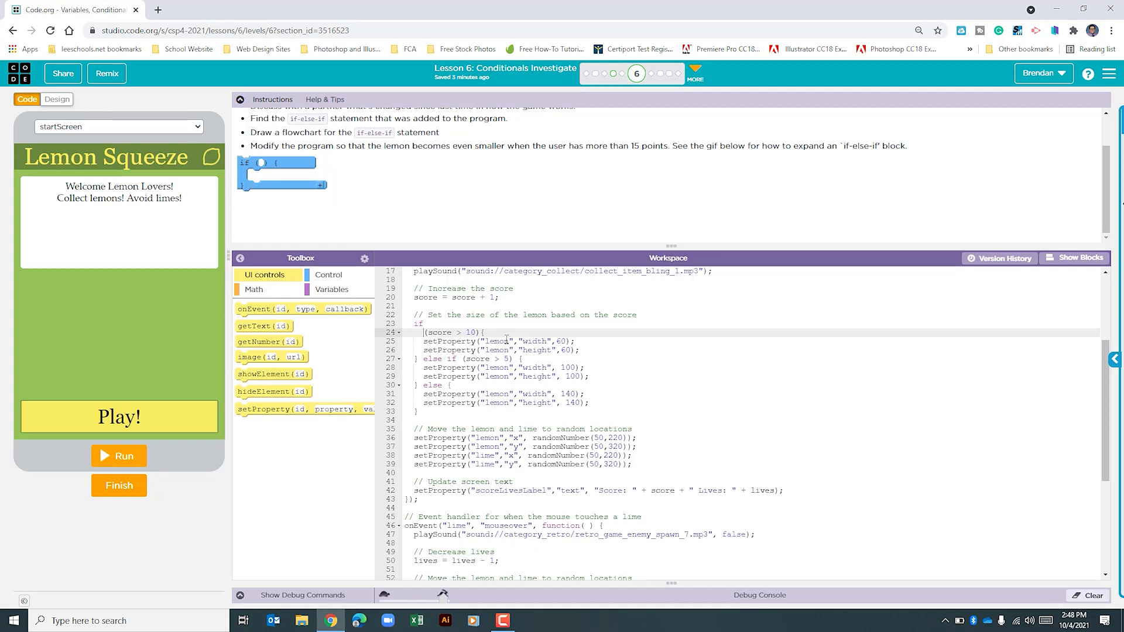
pyautogui.write('else ')
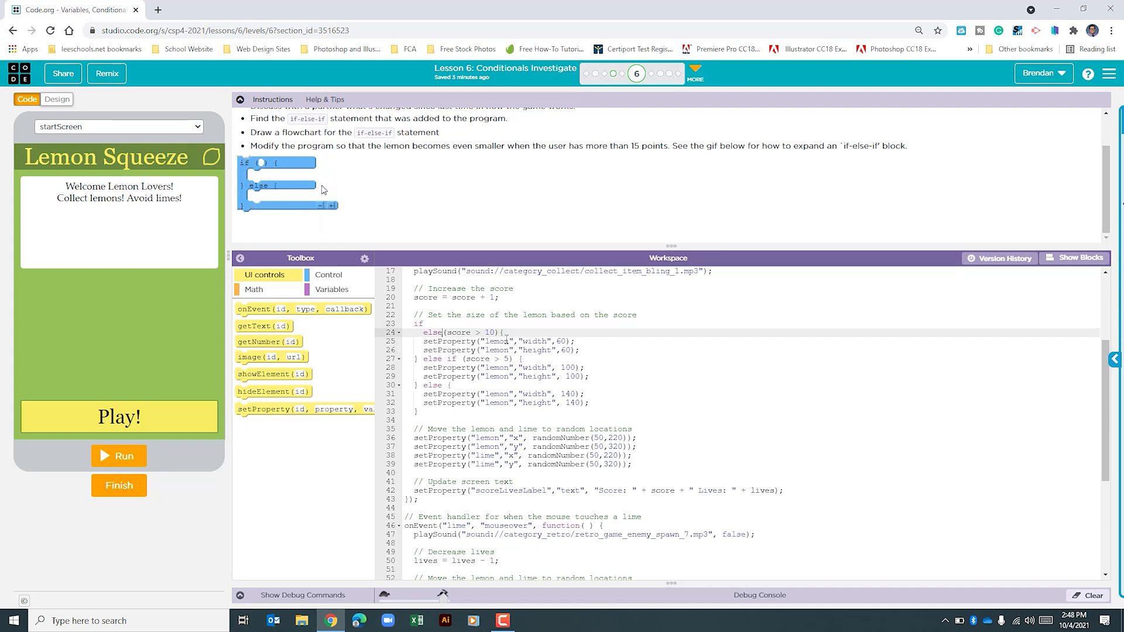
pyautogui.write('if')
pyautogui.press('Up')
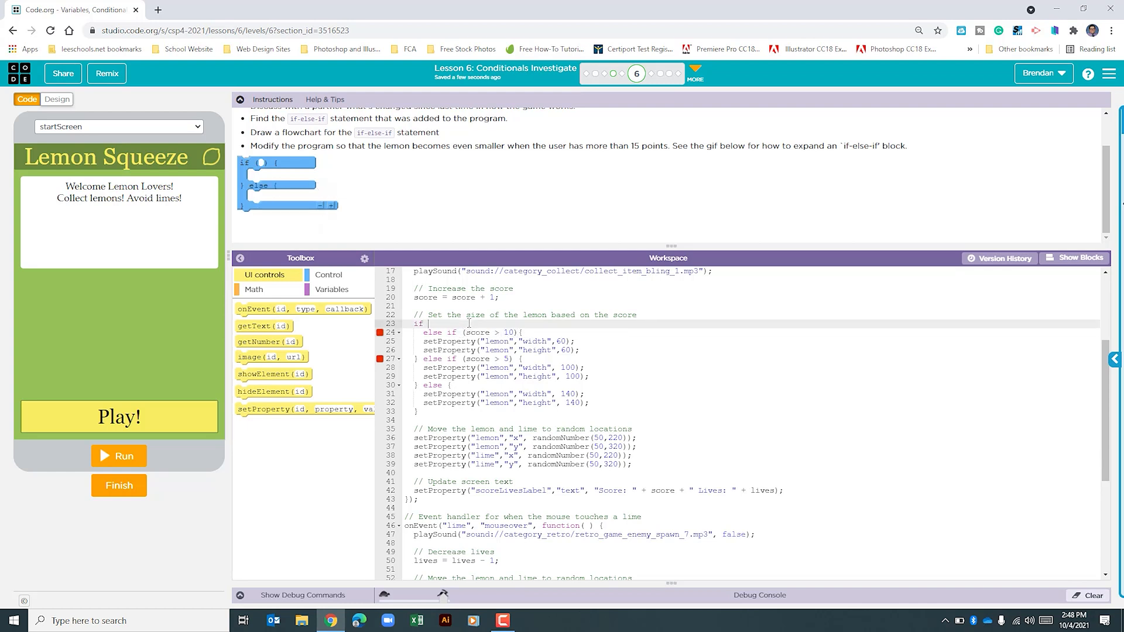
pyautogui.write('(score ')
pyautogui.write('> 15)')
pyautogui.write('{')
pyautogui.press('Return')
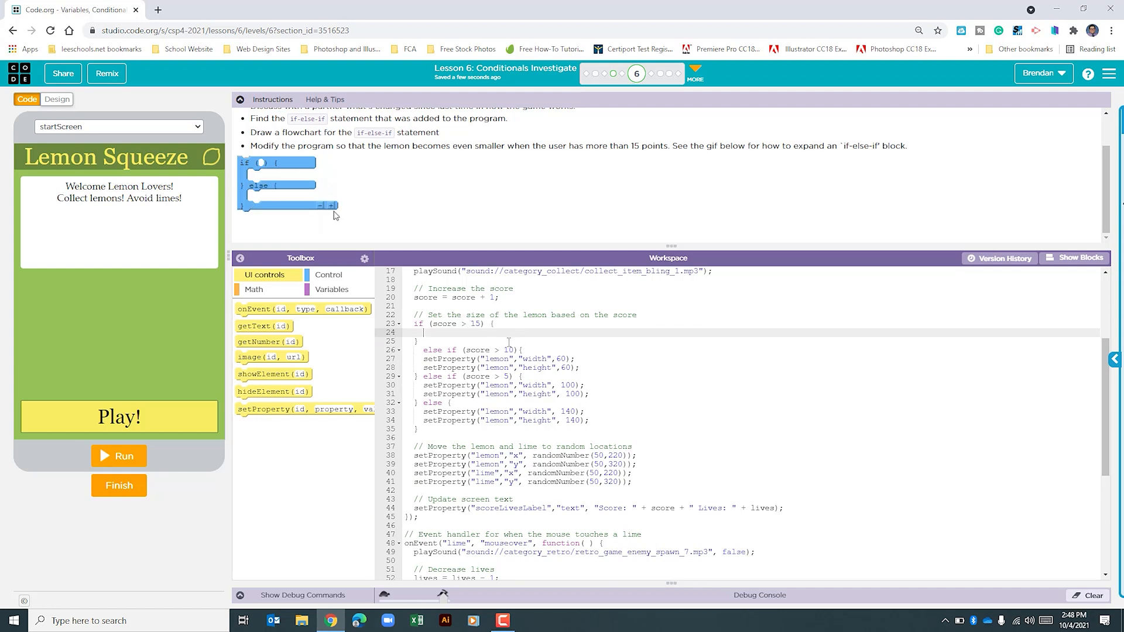
# Step: Back in blocks, add two setProperty blocks inside the score > 15 branch, both targeting the lemon
pyautogui.click(1059, 261)
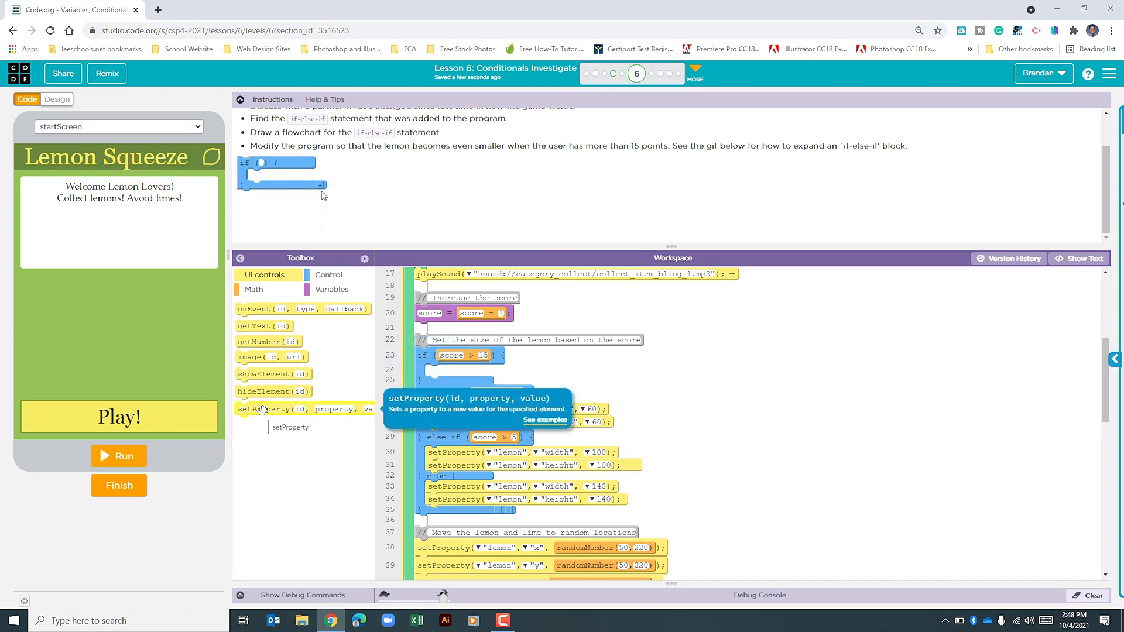
pyautogui.moveTo(262, 410); pyautogui.dragTo(457, 370)
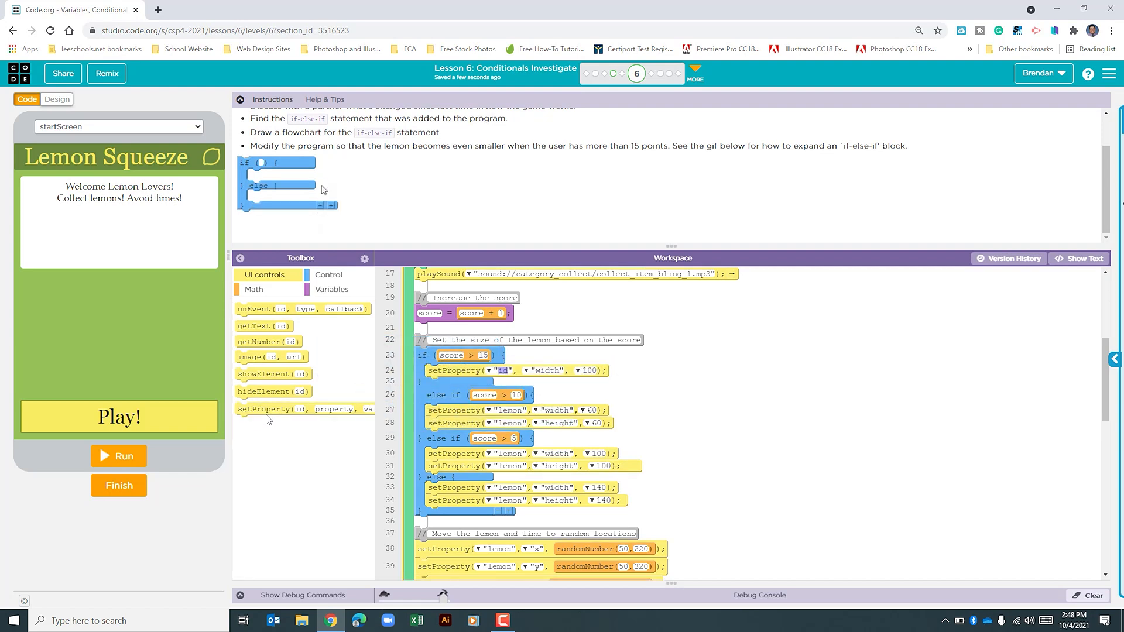
pyautogui.moveTo(278, 412); pyautogui.dragTo(453, 388)
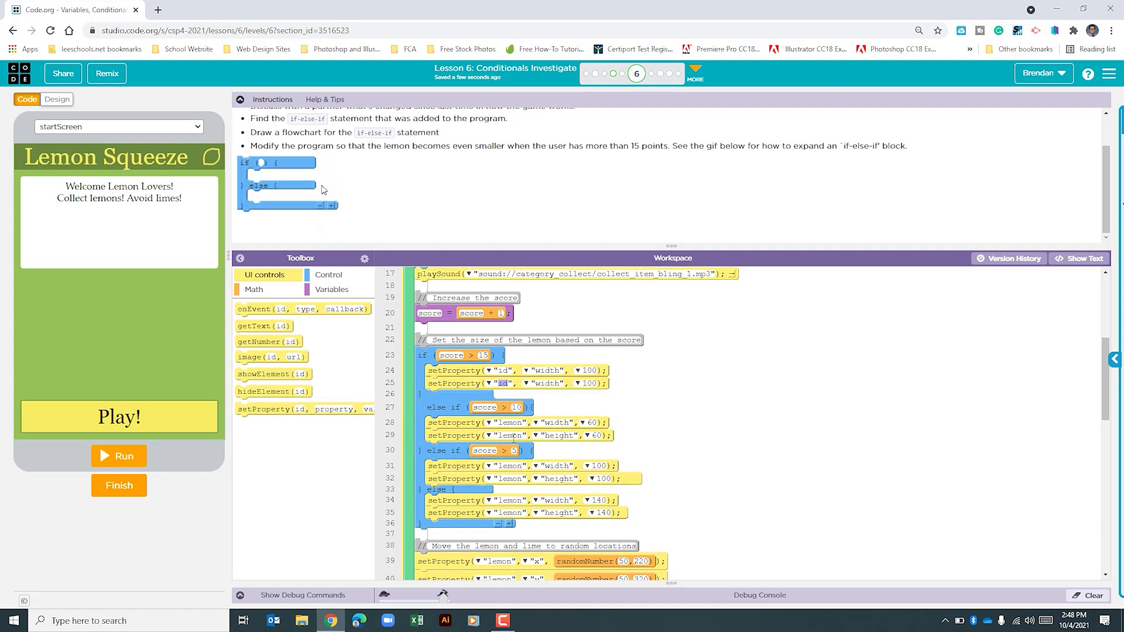
pyautogui.click(489, 371)
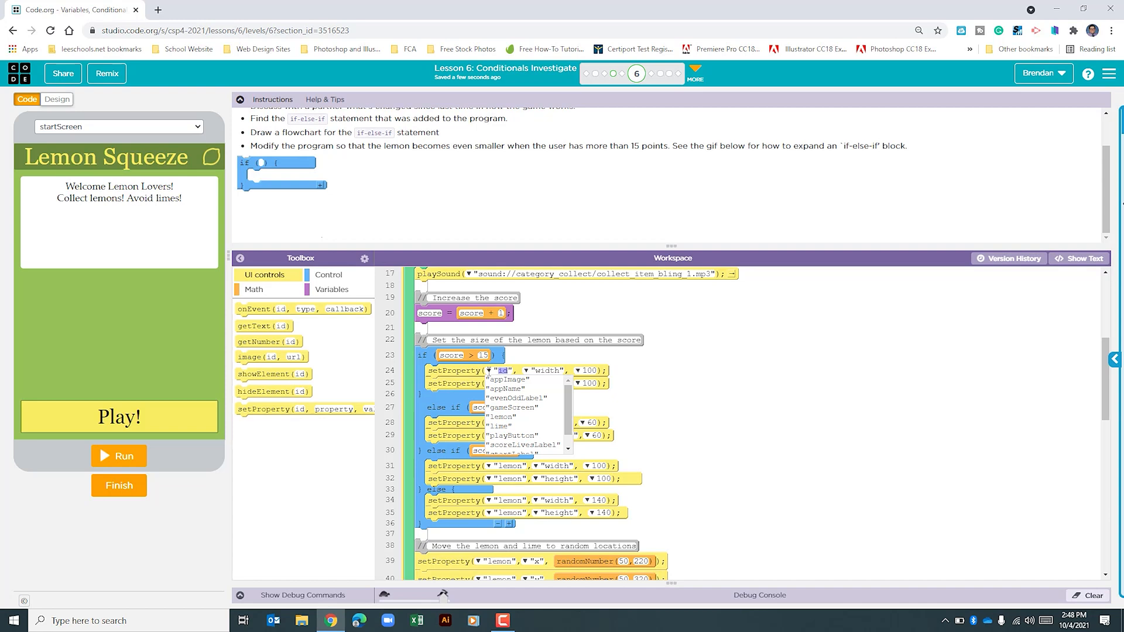
pyautogui.click(502, 417)
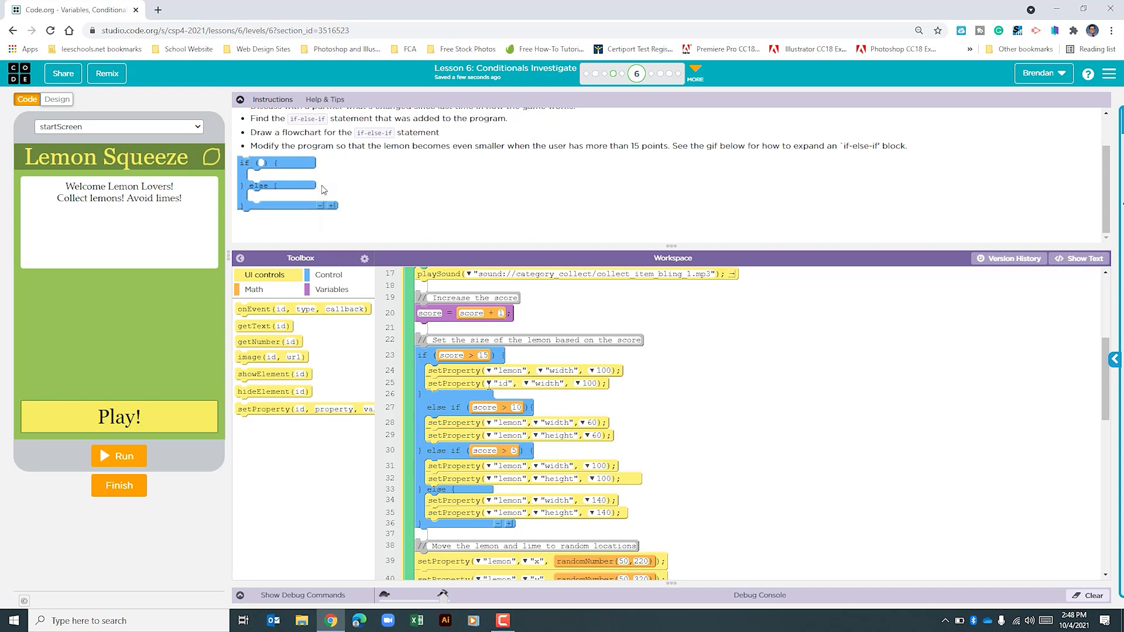
pyautogui.click(490, 384)
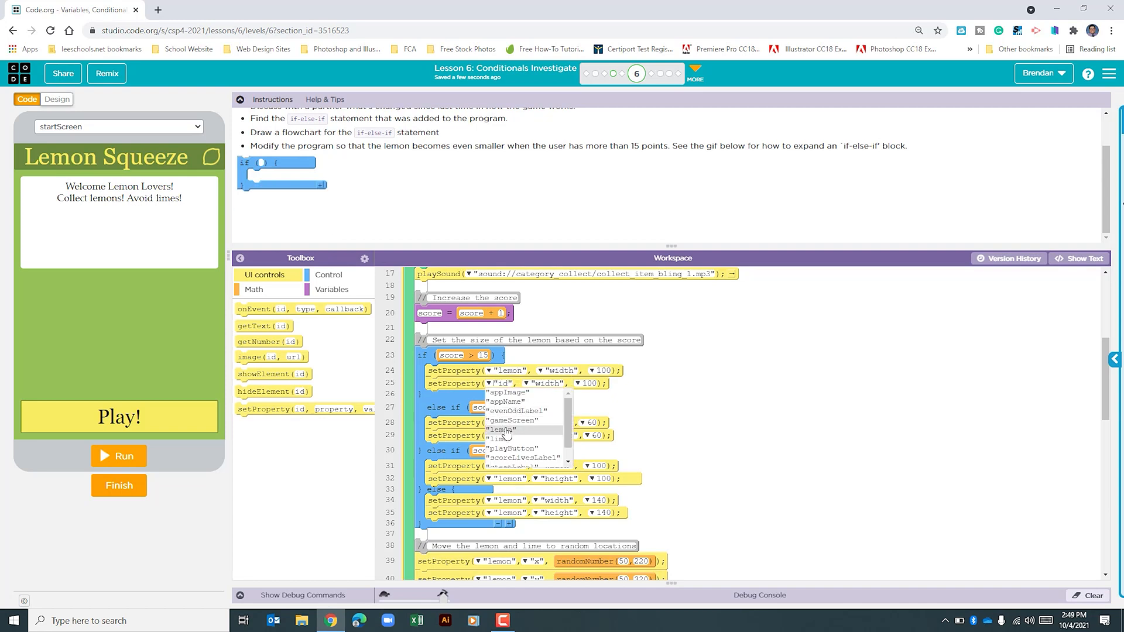
pyautogui.click(502, 431)
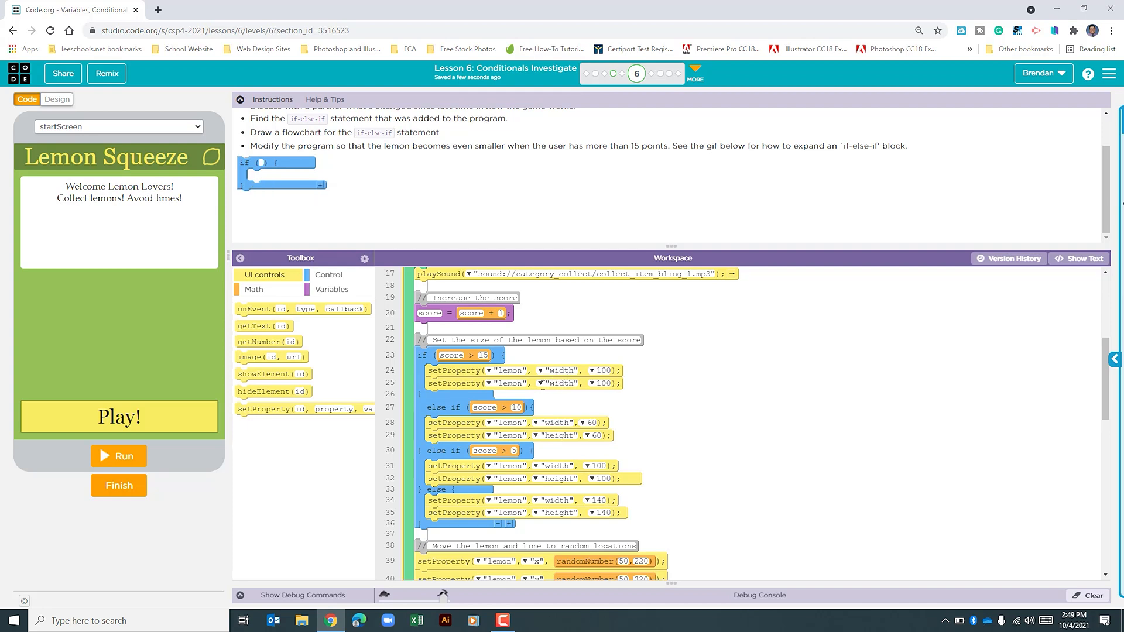
# Step: Make the two blocks set the lemon's width and height to 30
pyautogui.click(543, 385)
pyautogui.click(556, 410)
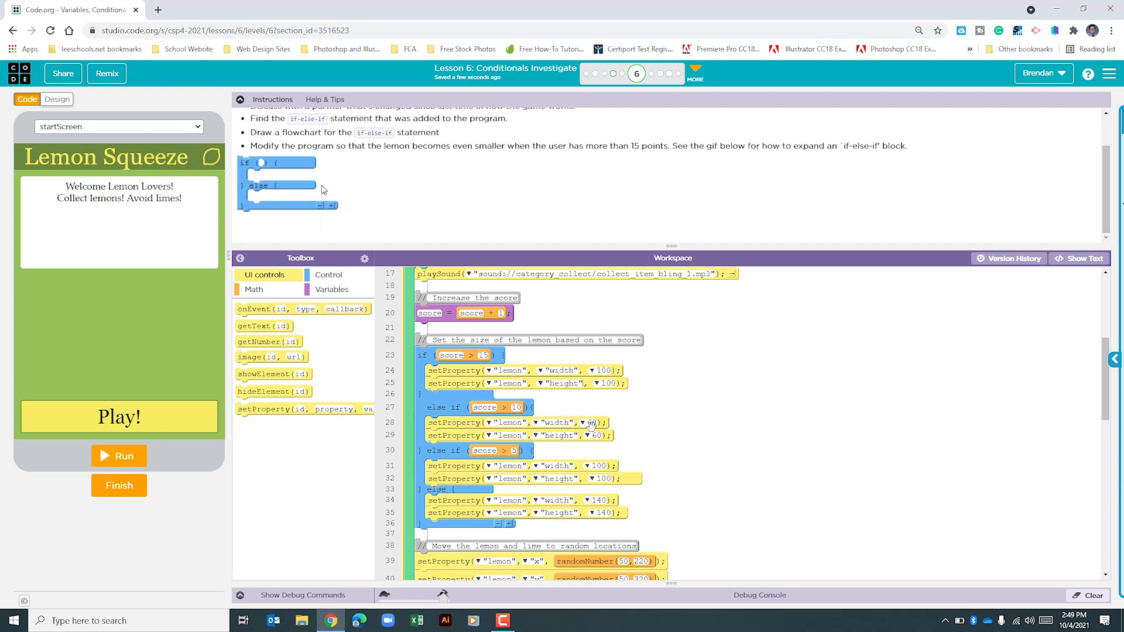
pyautogui.doubleClick(605, 370)
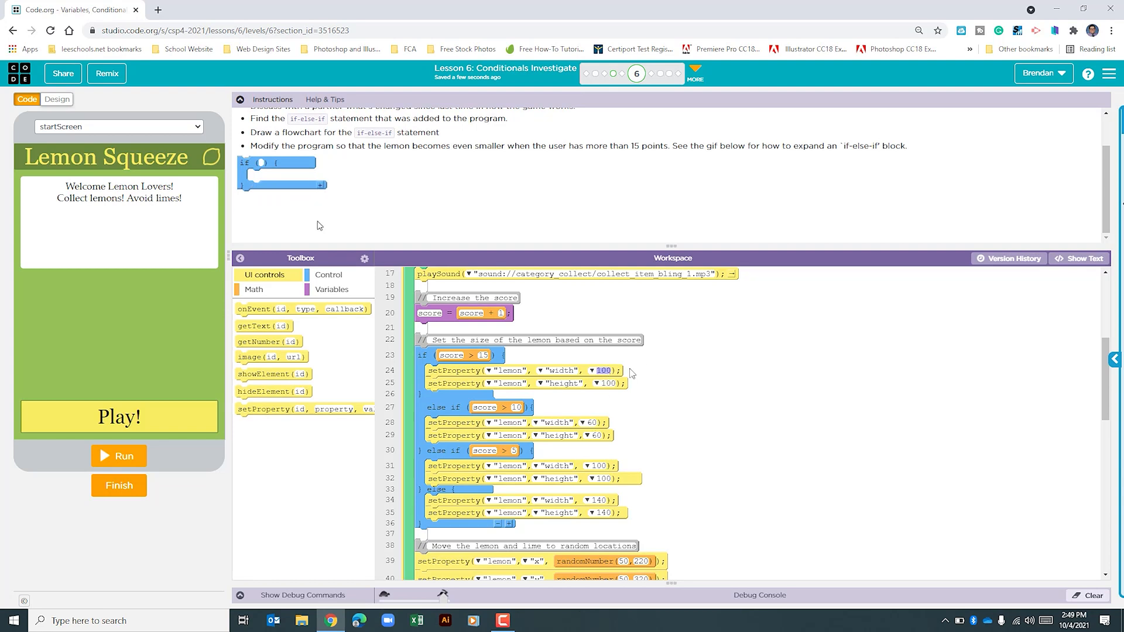
pyautogui.write('30')
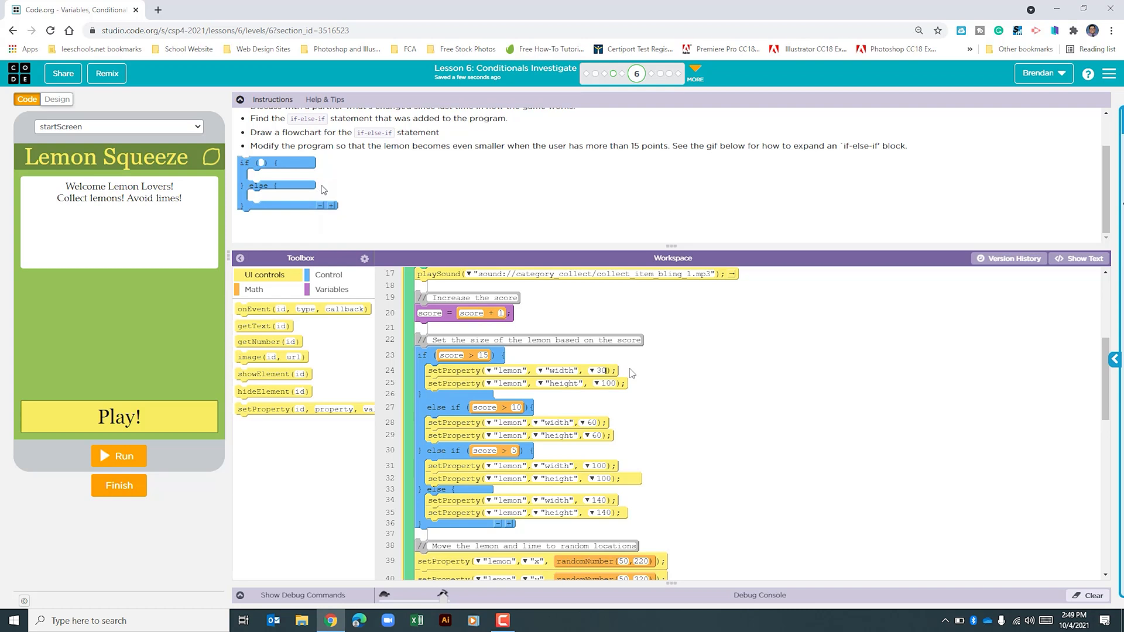
pyautogui.press('Tab')
pyautogui.press('Tab')
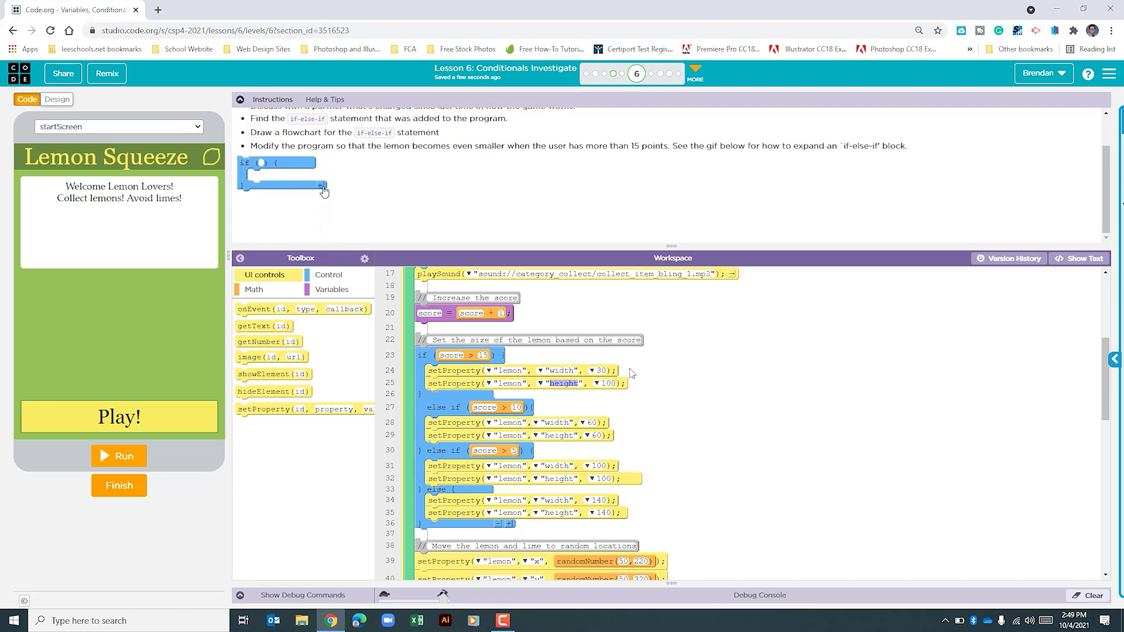
pyautogui.press('Tab')
pyautogui.write('30')
# Step: Run the game and collect lemons until the score passes 15, shrinking the lemon to 30×30
pyautogui.click(124, 457)
pyautogui.click(119, 417)
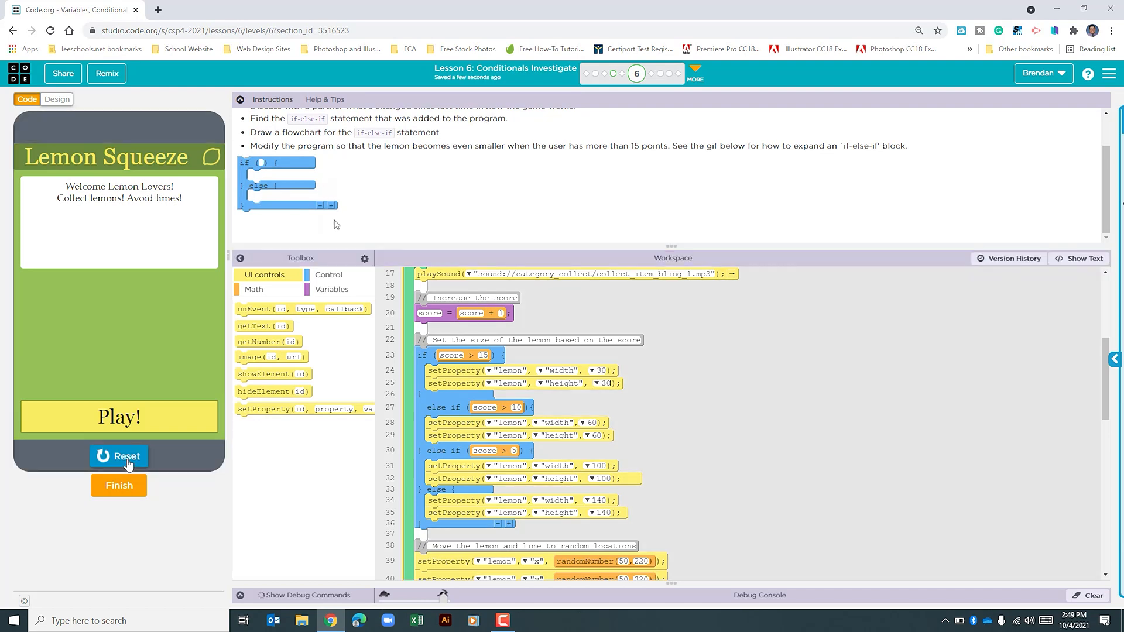
pyautogui.click(173, 279)
pyautogui.click(194, 342)
pyautogui.click(173, 220)
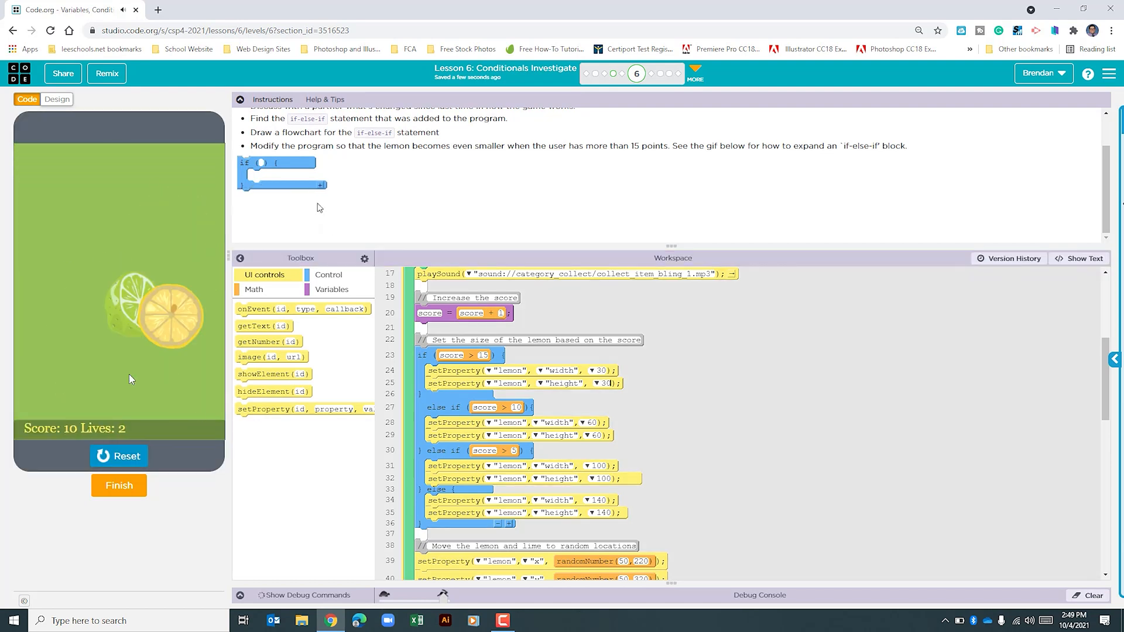
pyautogui.click(162, 352)
pyautogui.click(175, 214)
pyautogui.click(185, 351)
pyautogui.click(142, 259)
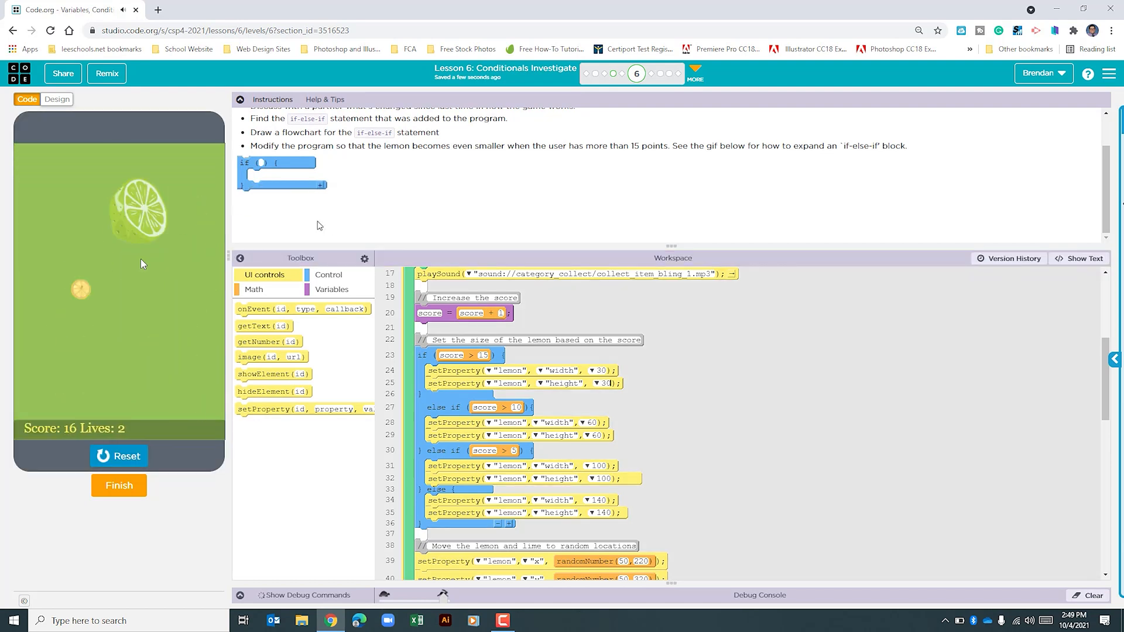